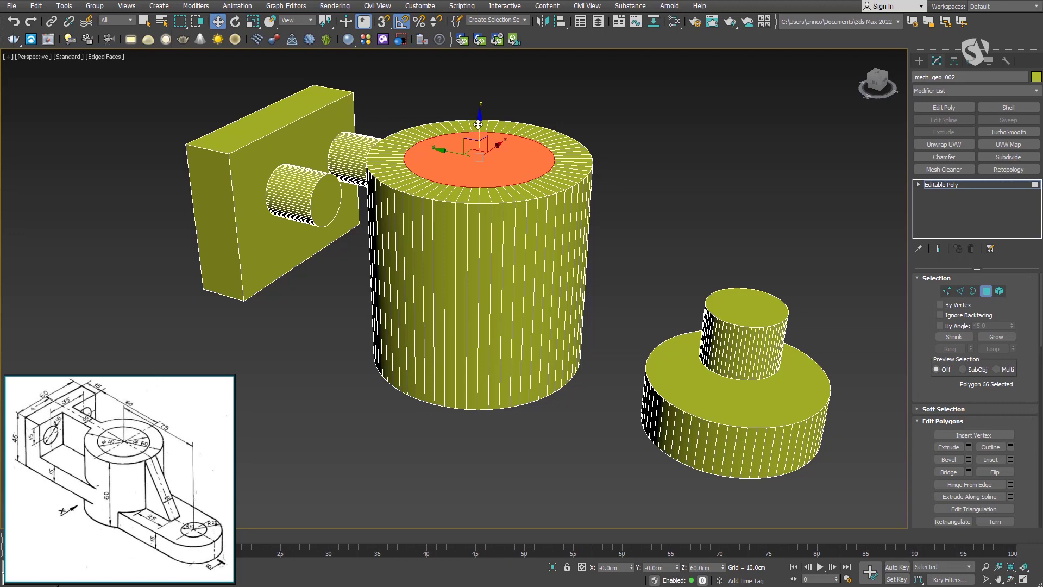
From below, push the tall cylinder's inset face down through its base to leave a through hole.
middle_click_drag(489, 272, 489, 213, "alt")
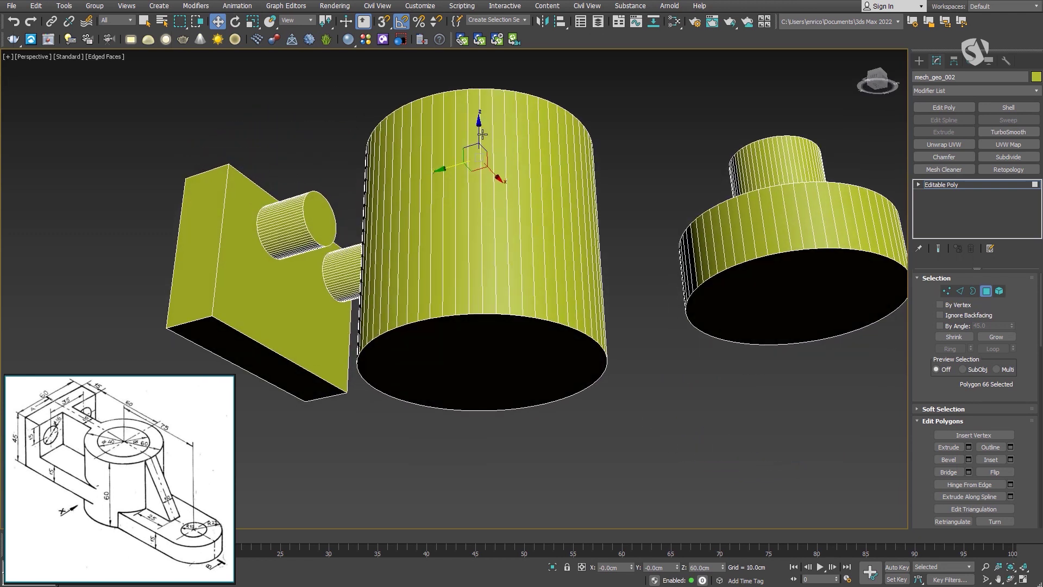
left_click_drag(446, 337, 445, 405)
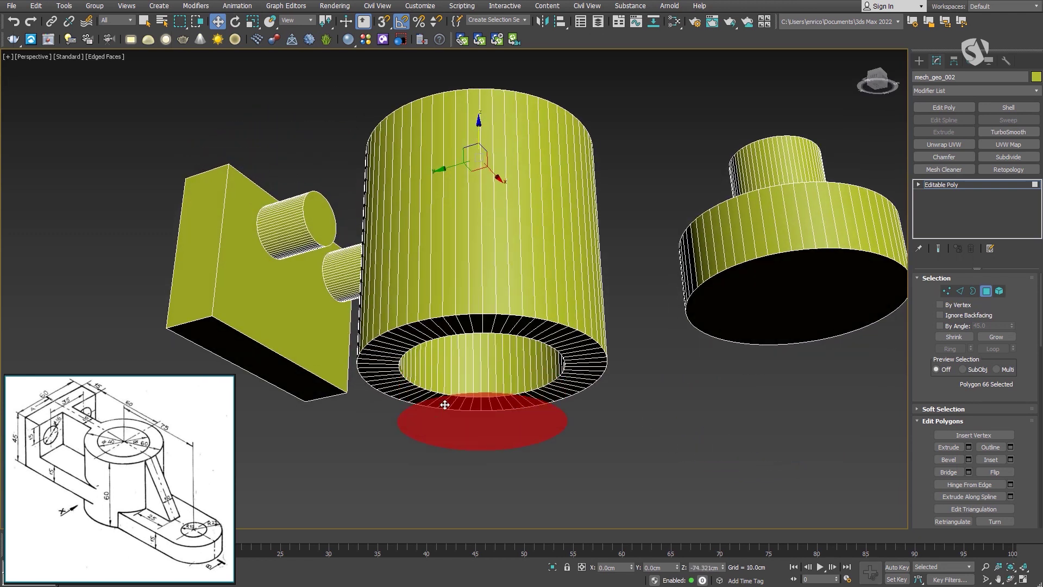
right_click(445, 405)
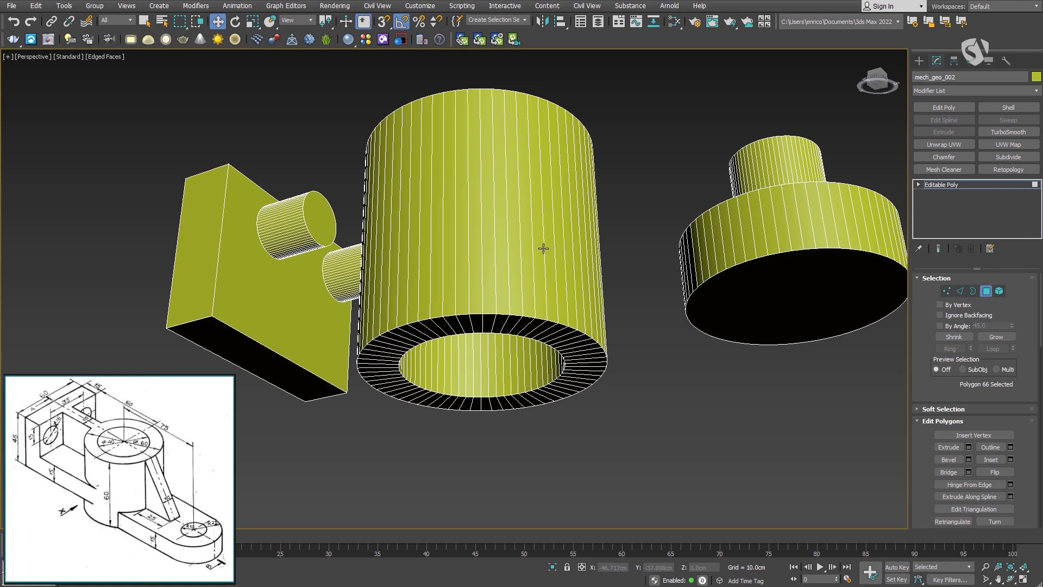
Drive the stepped cylinder's top face down along Z to cut a hole through its base.
middle_click_drag(543, 248, 783, 292, "alt")
left_click(782, 252)
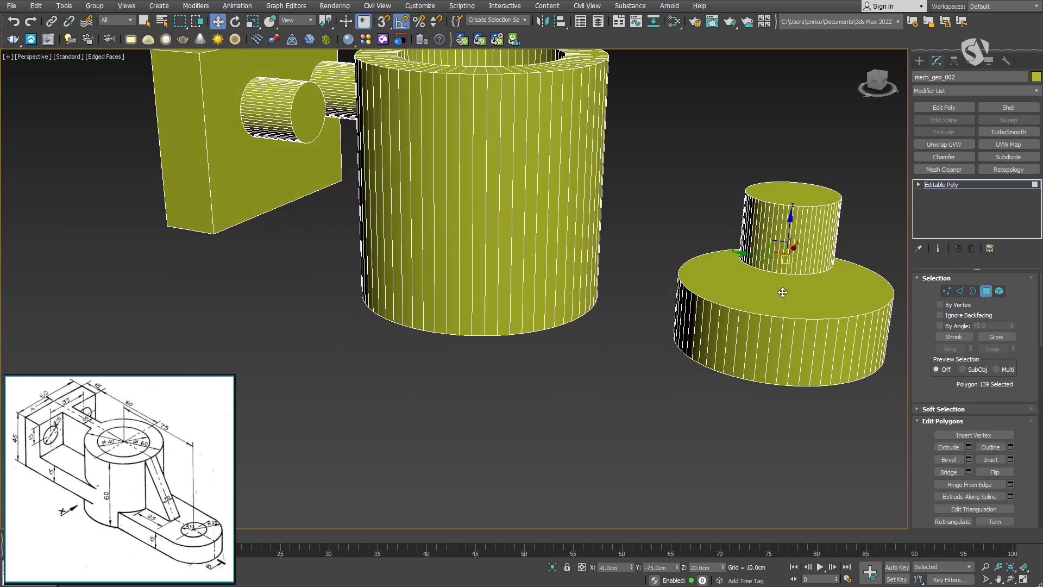
left_click_drag(790, 228, 785, 261)
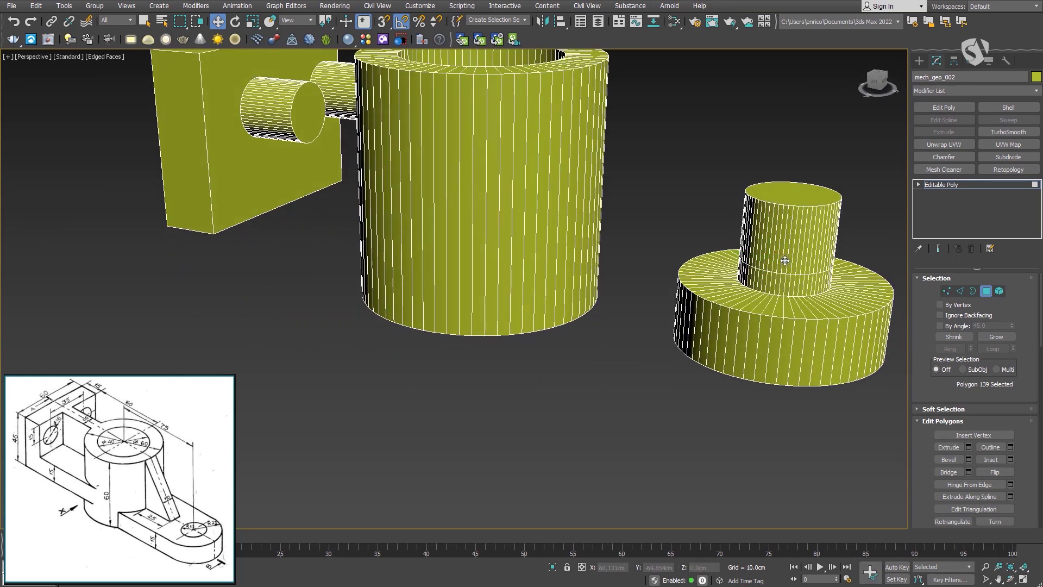
left_click(793, 206)
middle_click_drag(782, 242, 623, 160, "alt")
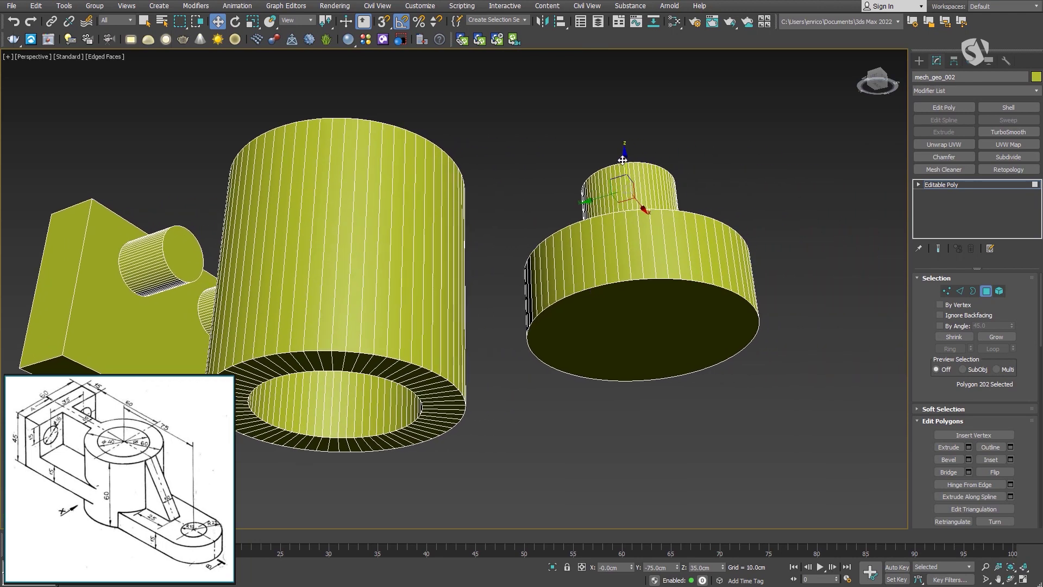
left_click_drag(623, 160, 604, 380)
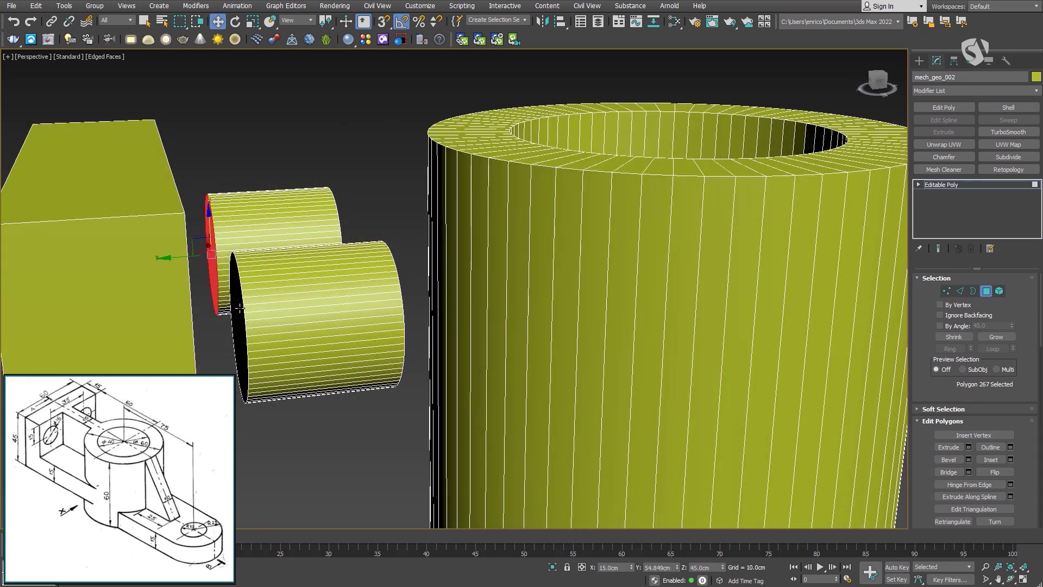
Select both pin end caps and push them along Y toward the plate.
left_click(240, 309, "ctrl")
scroll(240, 308, "down", 3)
middle_click_drag(337, 288, 442, 288, "alt")
left_click_drag(397, 298, 349, 291)
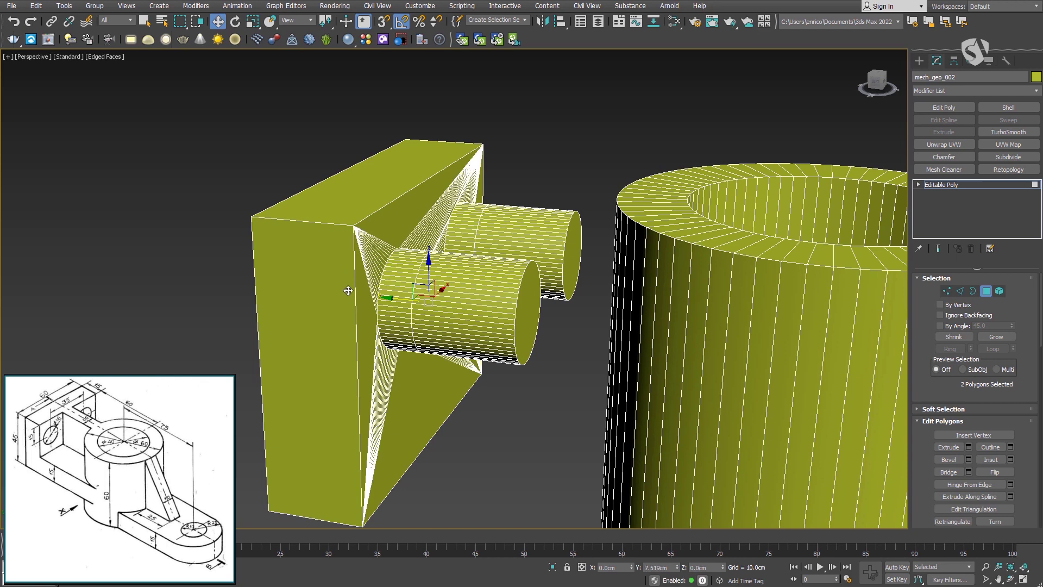
Pull both pin end caps along Y through the plate to leave two holes.
left_click(528, 302)
left_click(571, 261, "ctrl")
left_click_drag(490, 310, 198, 272)
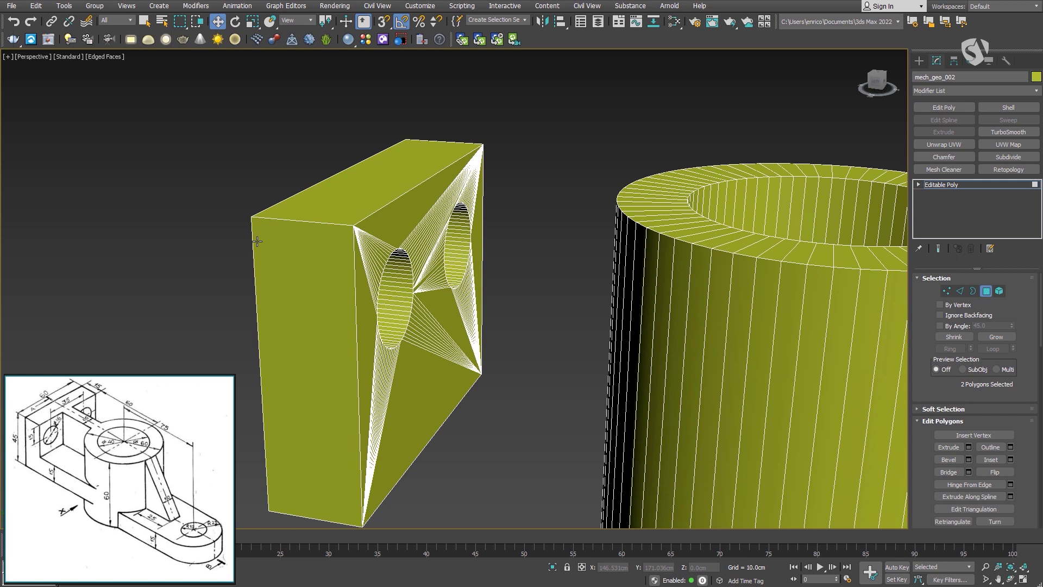
With snapping on, drop the plate's bottom face down to Z 0.
key("z")
left_click(320, 355)
key("s")
left_click_drag(320, 354, 337, 389)
left_click(337, 389)
middle_click_drag(336, 389, 379, 437, "alt")
key("s")
scroll(377, 419, "up", 5)
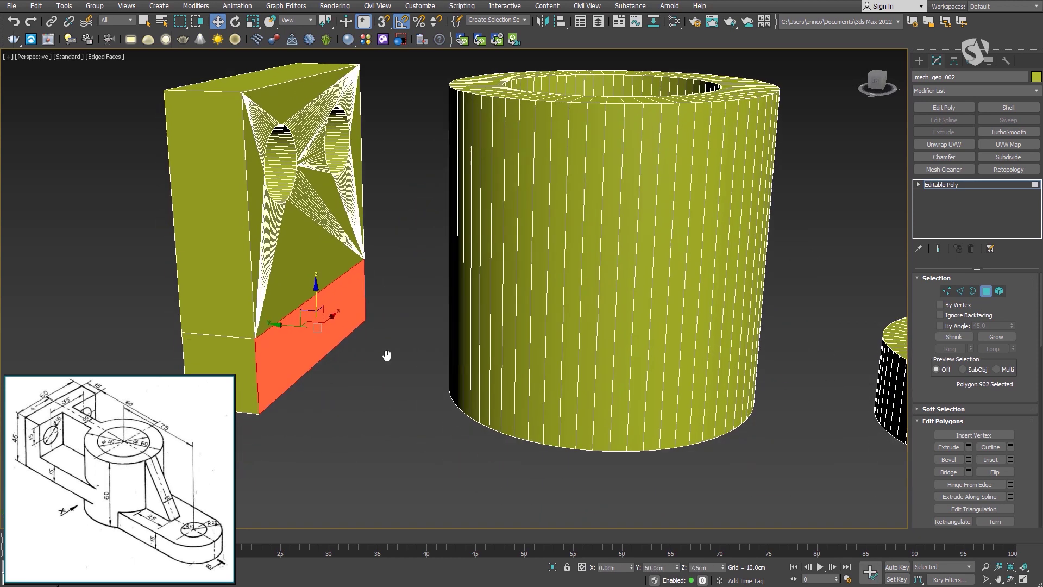
Stretch the plate's base along Y into the tall cylinder, then select two of the cylinder's side faces.
left_click_drag(302, 310, 601, 366)
key("x")
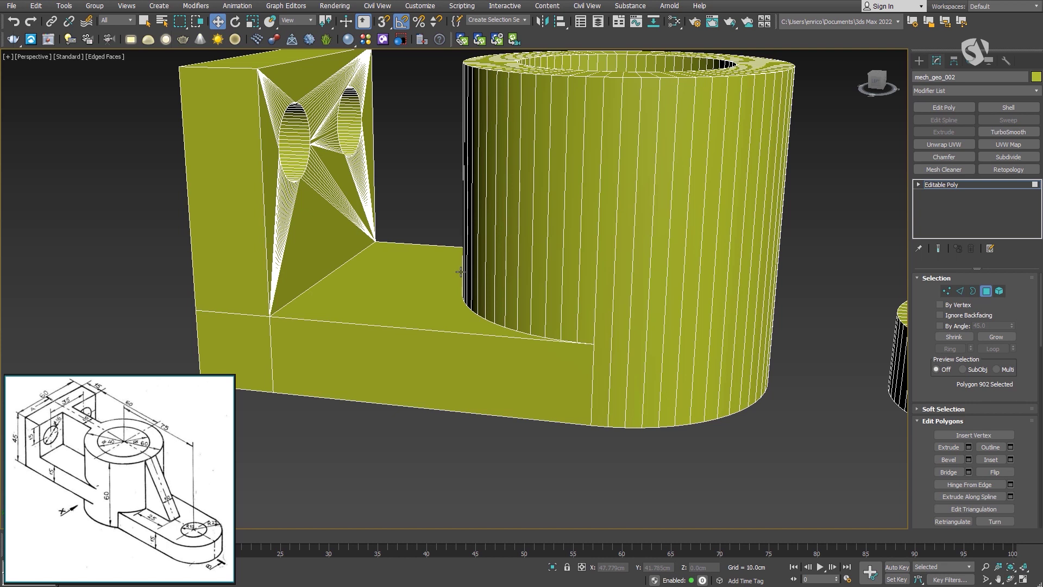
middle_click_drag(461, 272, 573, 364, "alt")
left_click(647, 310)
left_click(624, 297, "ctrl")
Pull the cylinder's side faces into a wall toward the plate and stretch the holed ring into an arm.
left_click_drag(582, 357, 416, 296)
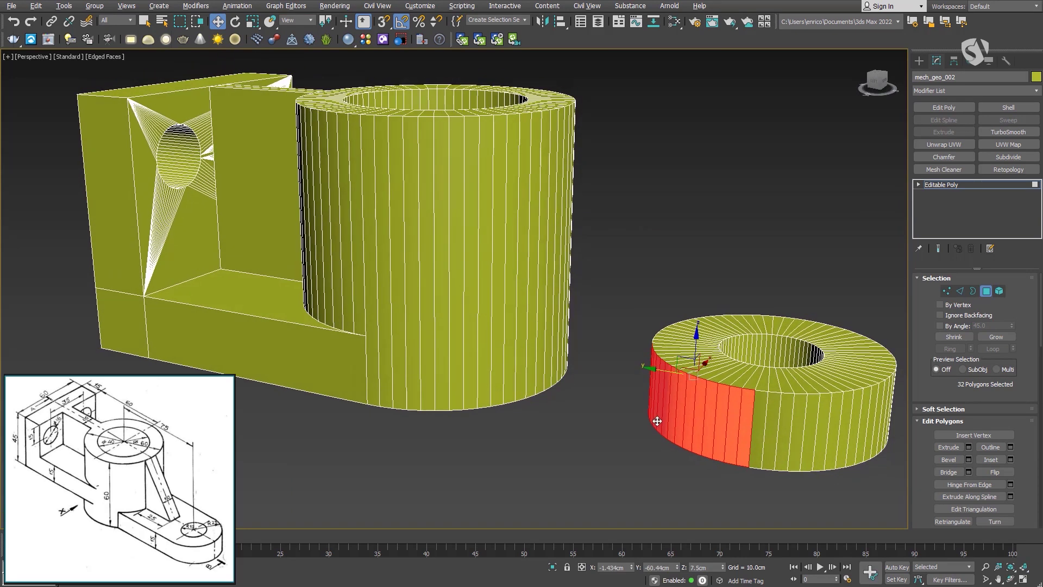
middle_click_drag(659, 414, 643, 428, "alt")
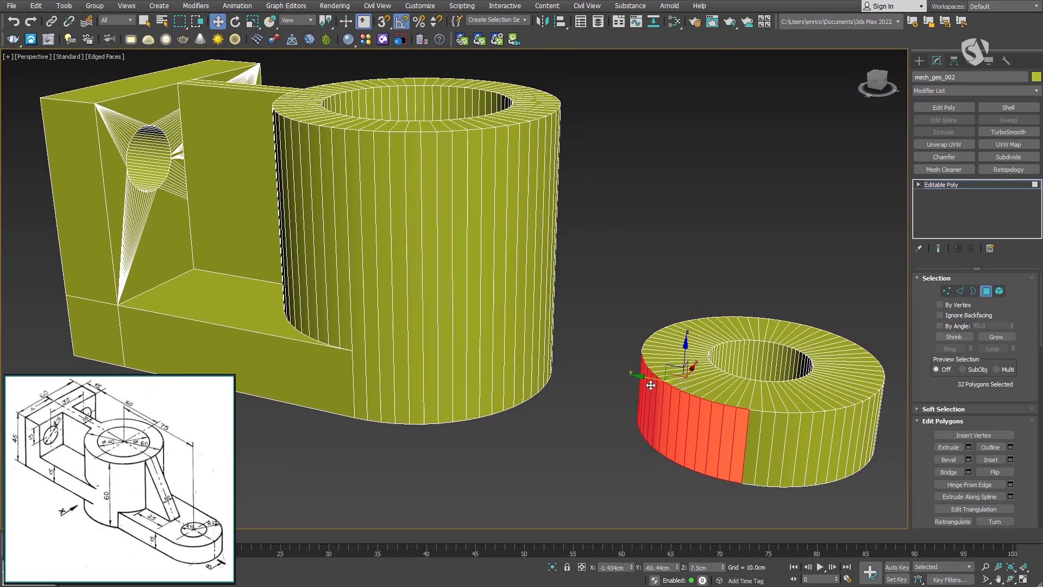
left_click_drag(648, 379, 369, 337)
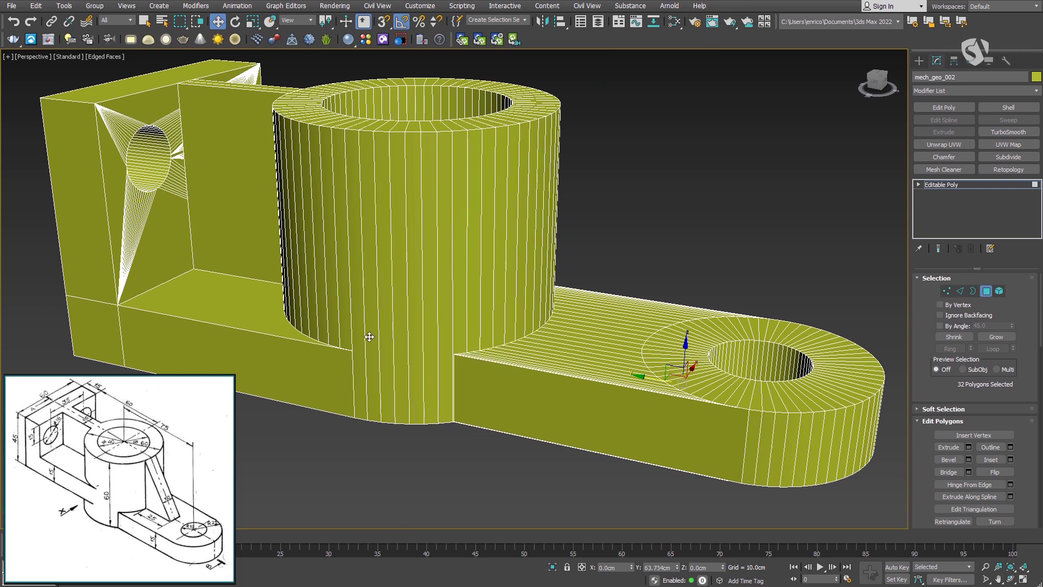
Select a vertical strip of faces on the tall cylinder's side.
middle_click_drag(582, 366, 509, 373, "alt")
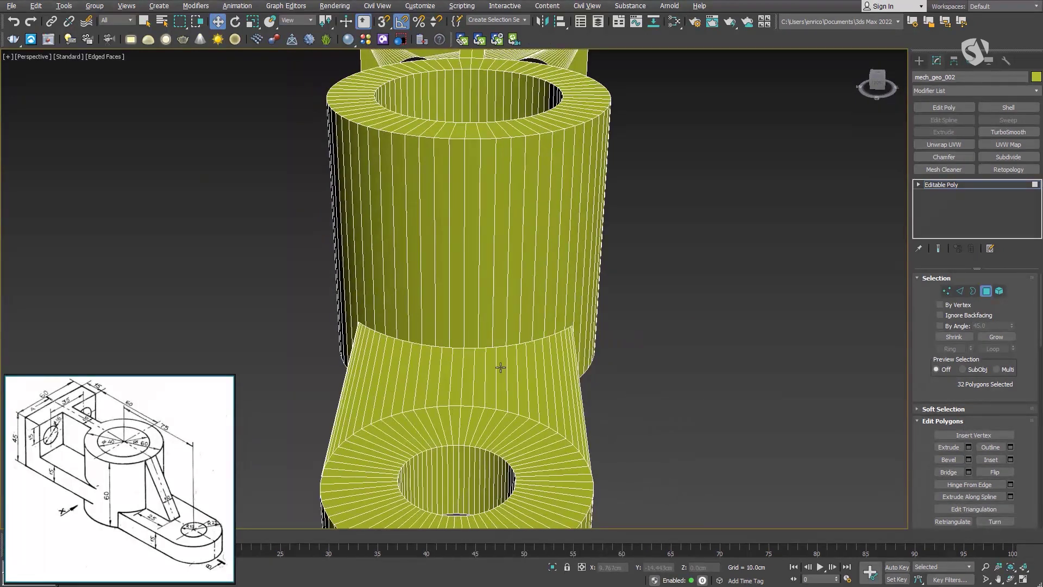
left_click(463, 302)
middle_click_drag(467, 295, 590, 275, "alt")
Drag the cylinder's vertical face strip down and outward into a slanted rib meeting the arm.
left_click_drag(561, 224, 640, 459)
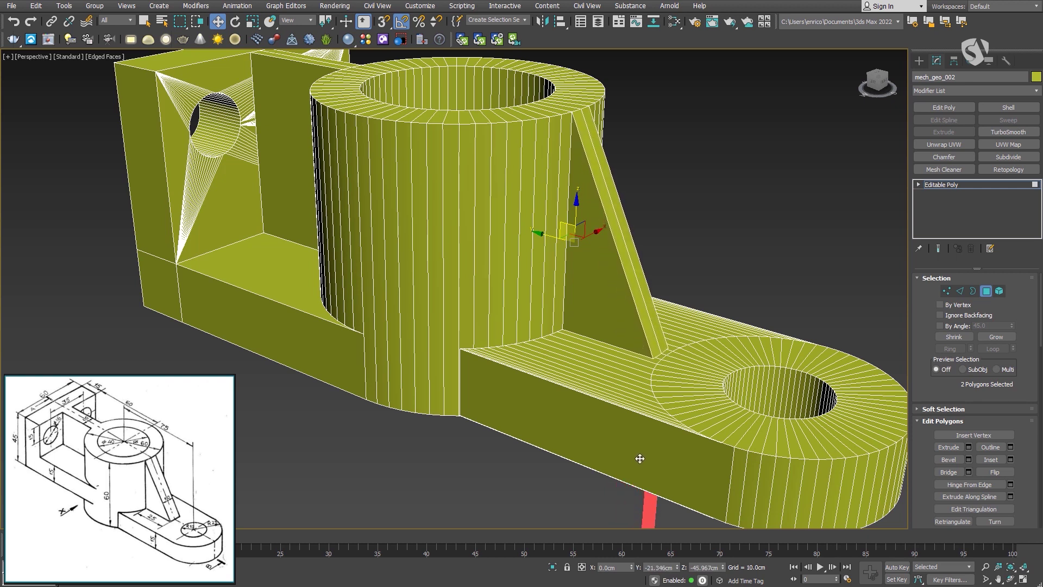
key("ctrl+d")
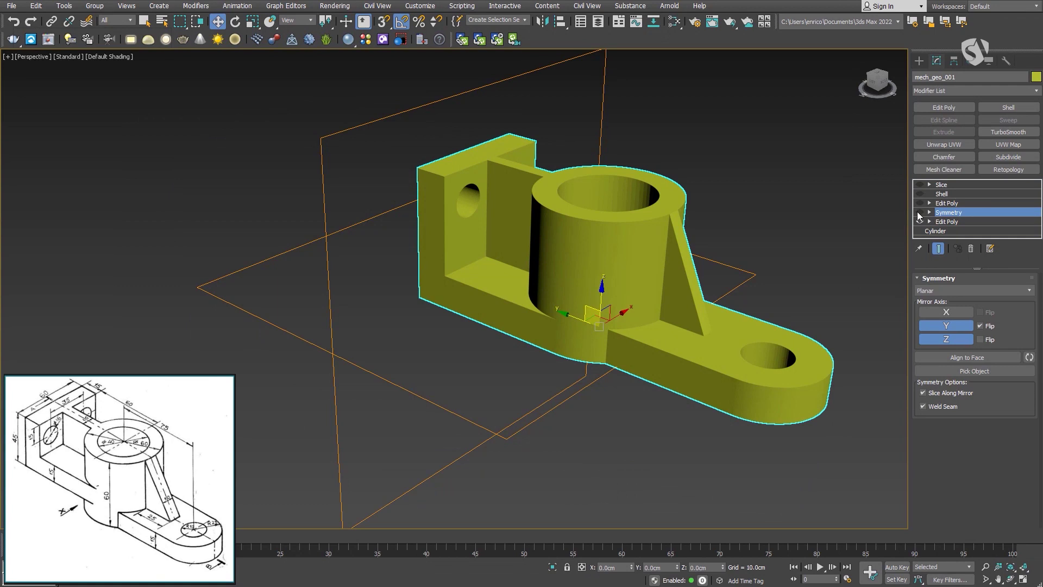
Enable Symmetry, compare the bracket with Y and Z mirroring toggled, then turn on Edged Faces.
left_click(920, 213)
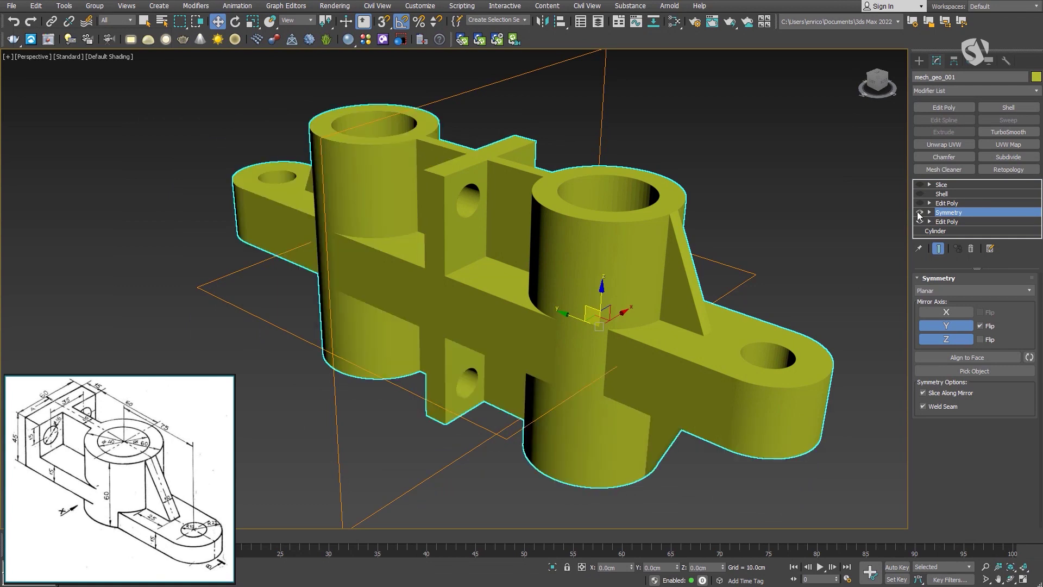
left_click(942, 325)
left_click(942, 325)
left_click(938, 340)
left_click(938, 338)
key("F4")
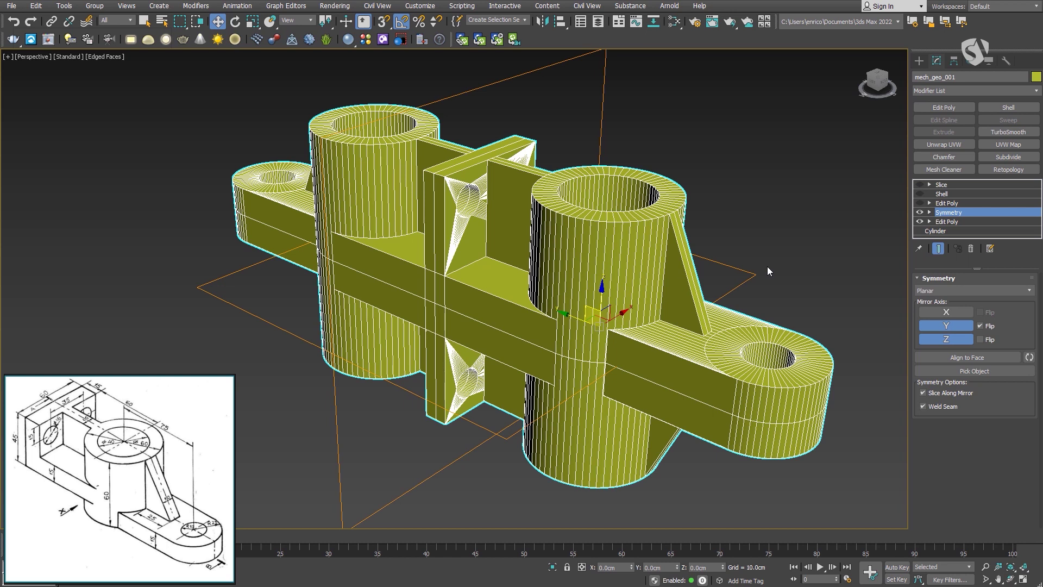
Enable the Slice modifier, compare Remove Positive and Negative, and slice along X with Flip on.
left_click(920, 185)
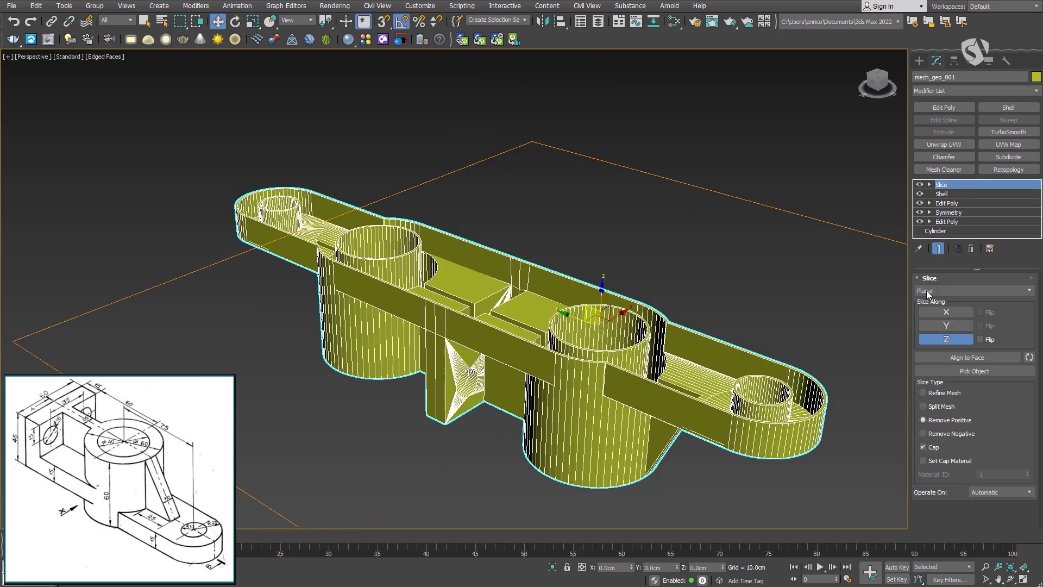
left_click(923, 434)
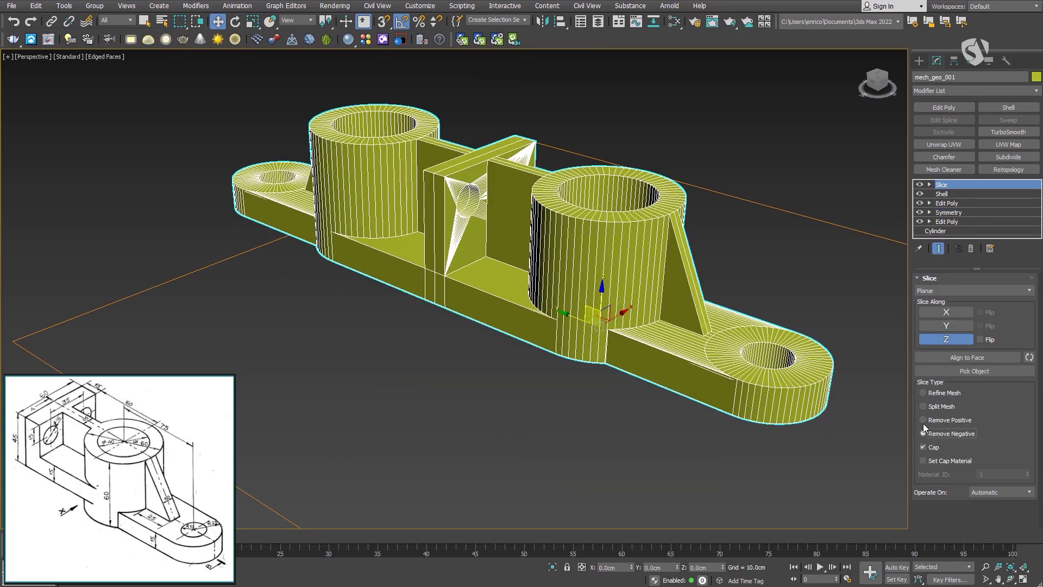
left_click(923, 420)
left_click(946, 313)
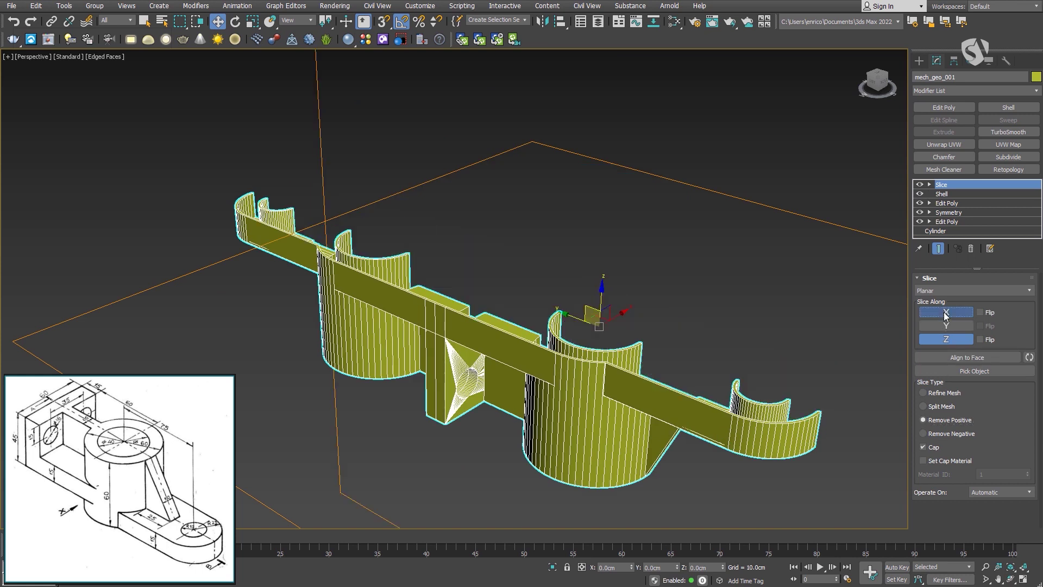
left_click(923, 434)
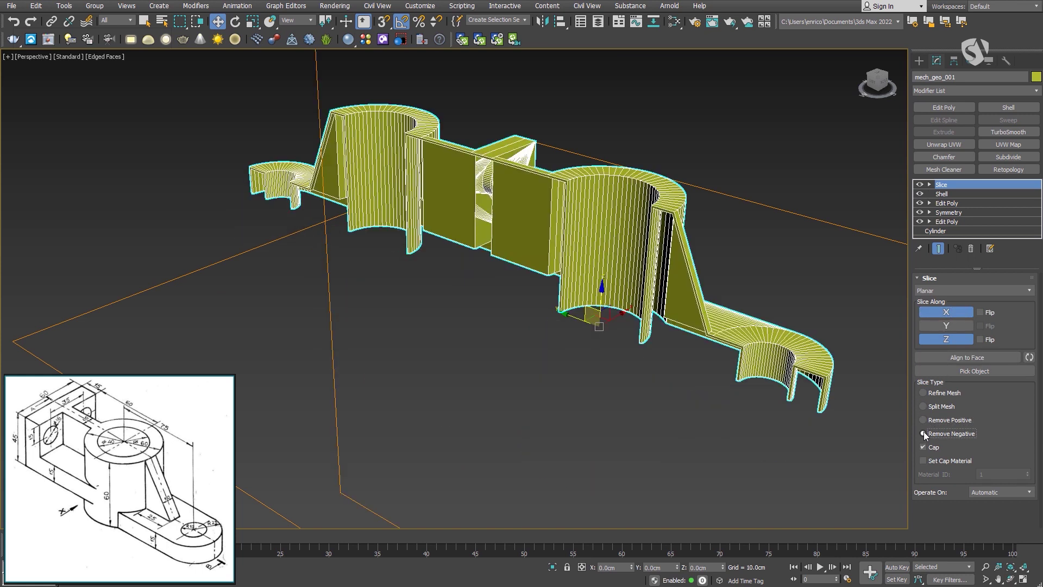
left_click(923, 420)
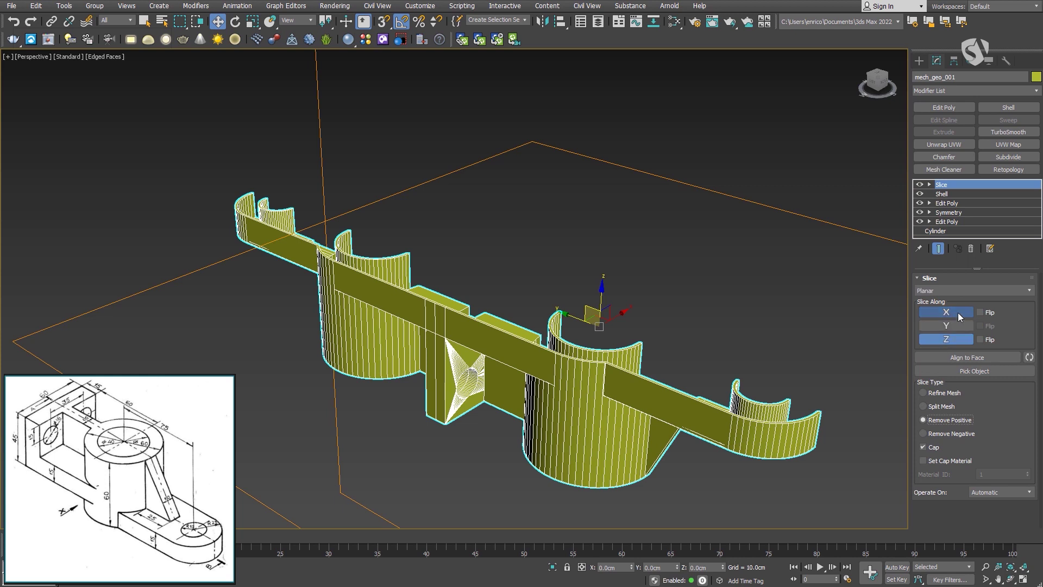
left_click(980, 312)
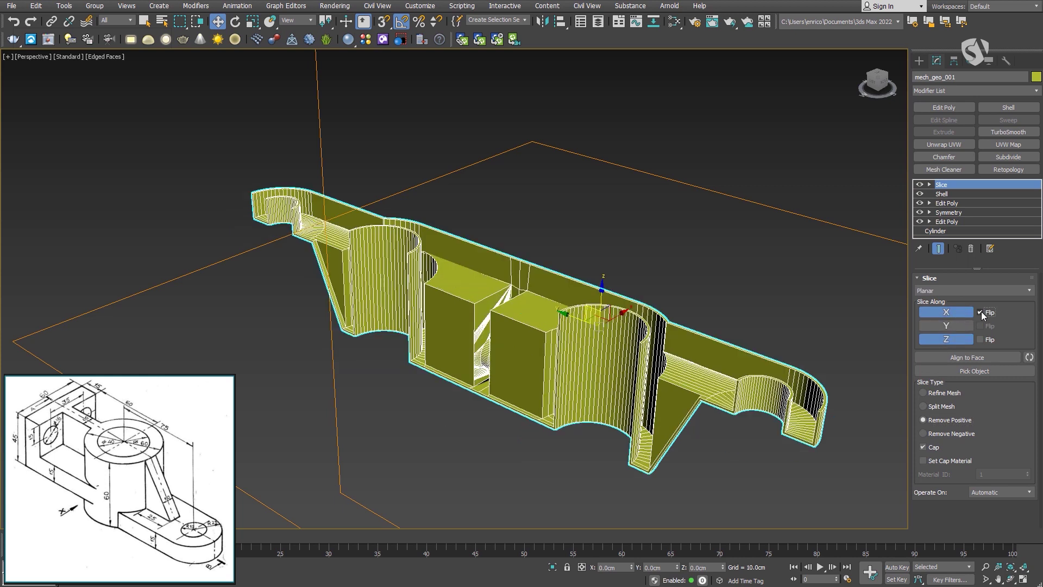
Compare the cut with Cap off and on, leaving it capped, and orbit the halved bracket.
scroll(727, 379, "up", 6)
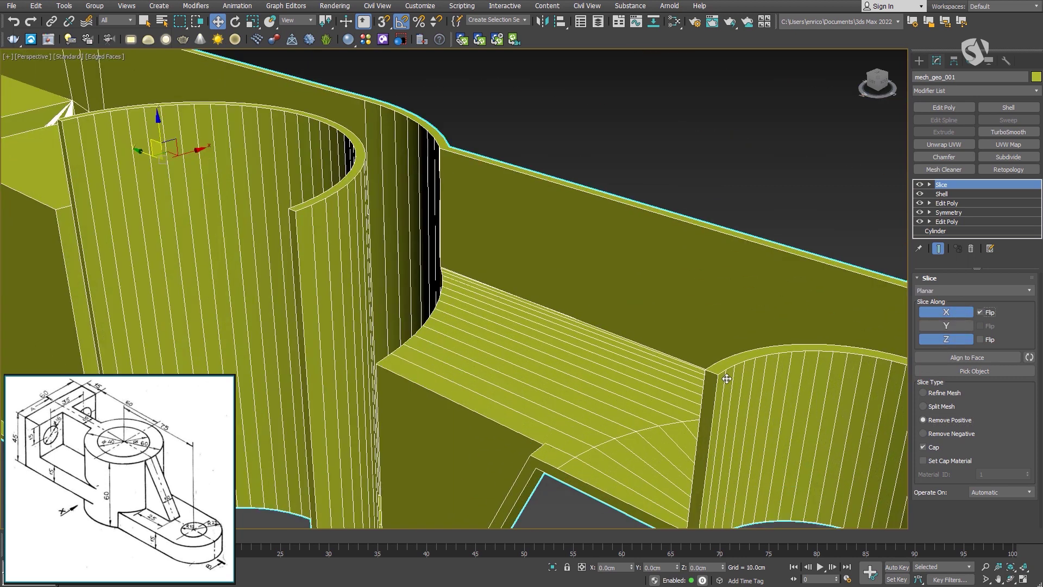
left_click(922, 446)
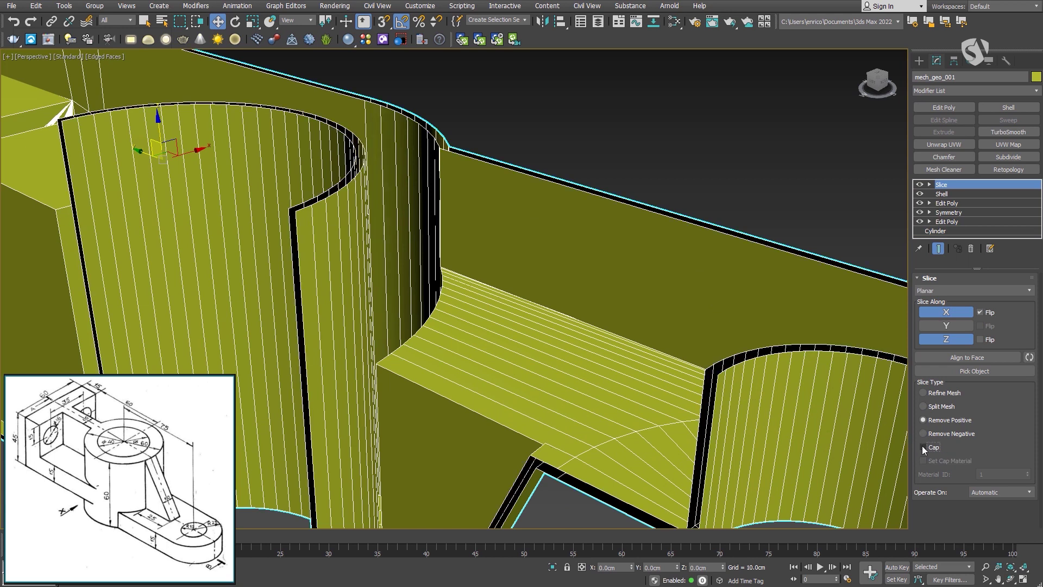
left_click(921, 446)
left_click(922, 446)
left_click(922, 447)
scroll(560, 260, "down", 5)
scroll(559, 260, "down", 5)
middle_click_drag(498, 245, 639, 287, "alt")
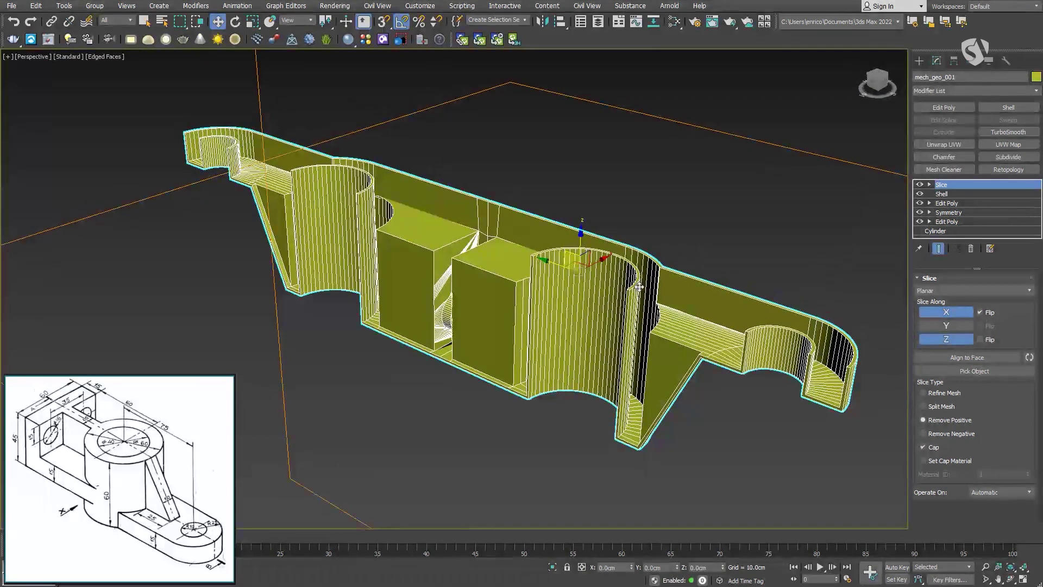